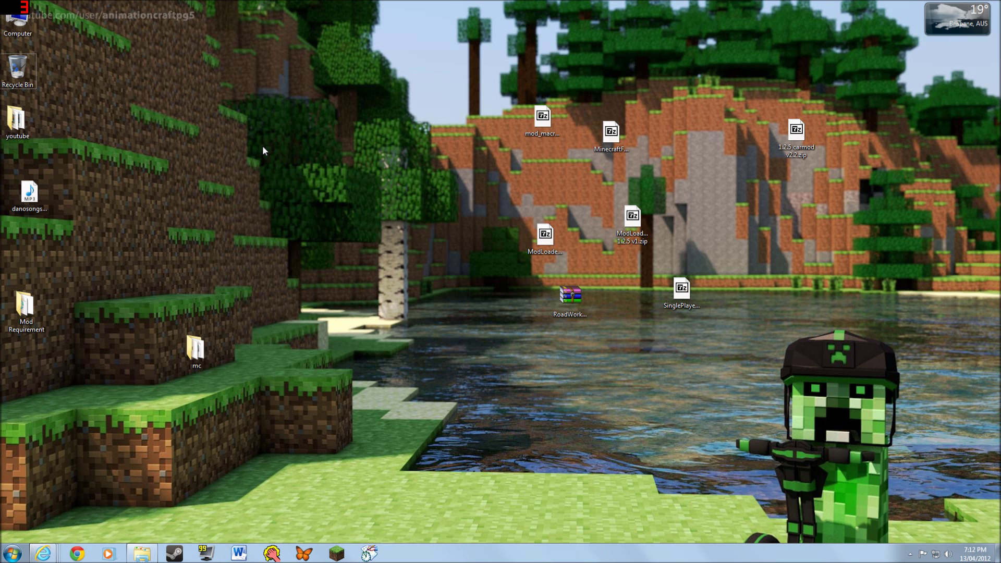
- Launch MultiMC.exe from the mc folder and move its window down and left
{"action": "double_click", "coordinate": [188, 353]}
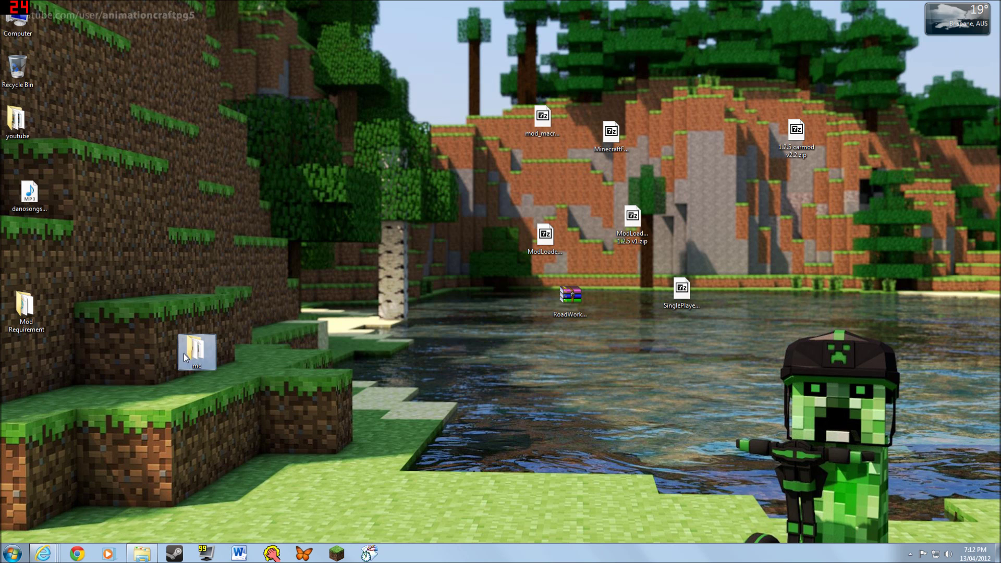
{"action": "double_click", "coordinate": [606, 204]}
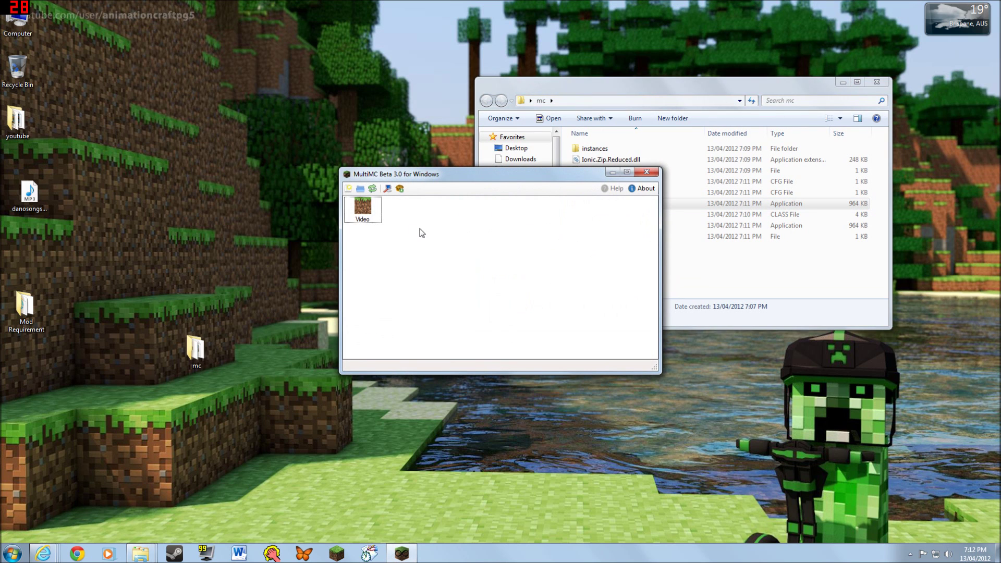
{"action": "left_click_drag", "start_coordinate": [560, 176], "coordinate": [419, 121]}
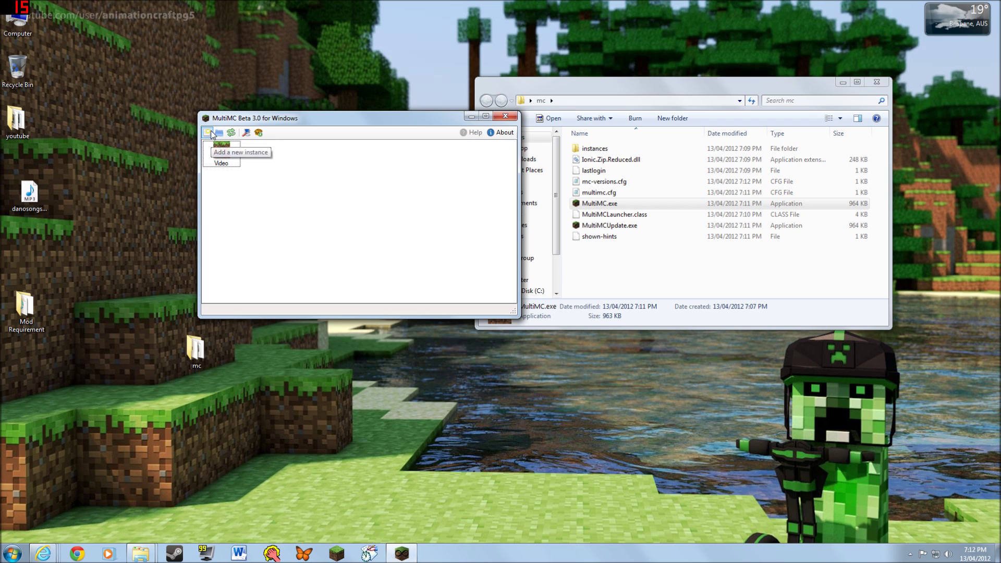
{"action": "left_click", "coordinate": [207, 133]}
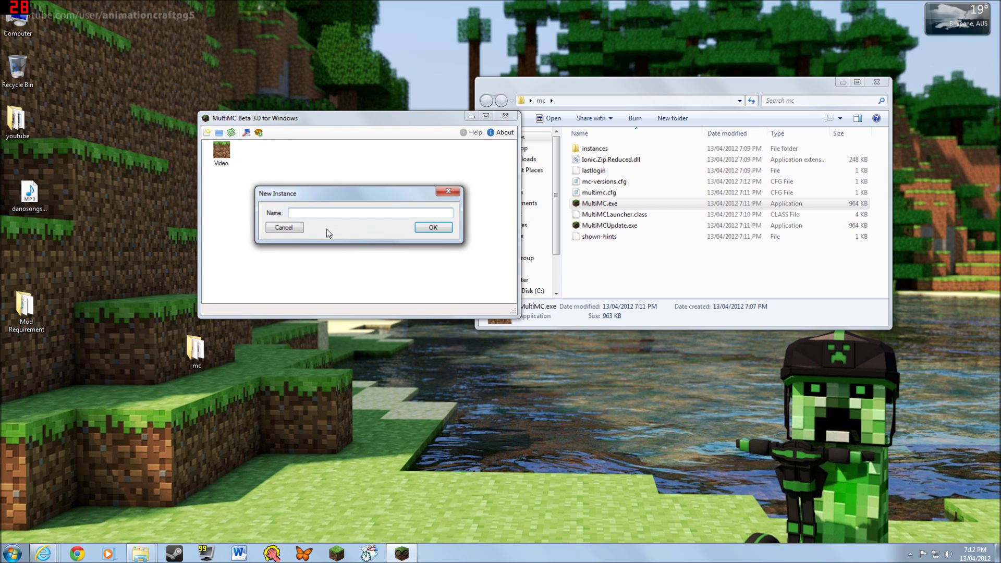
{"action": "left_click", "coordinate": [284, 228]}
{"action": "right_click", "coordinate": [223, 152]}
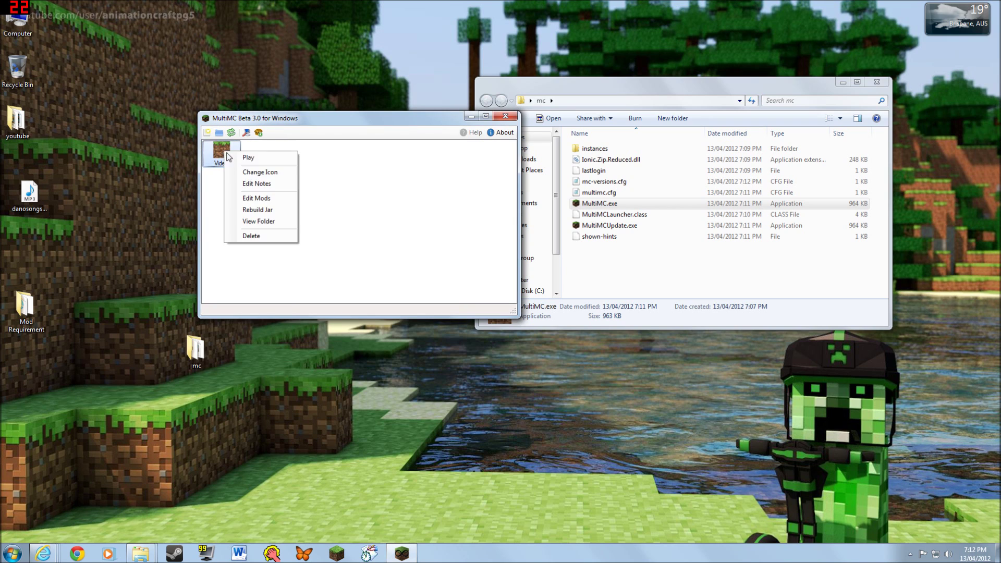
{"action": "left_click", "coordinate": [262, 184]}
{"action": "left_click", "coordinate": [256, 219]}
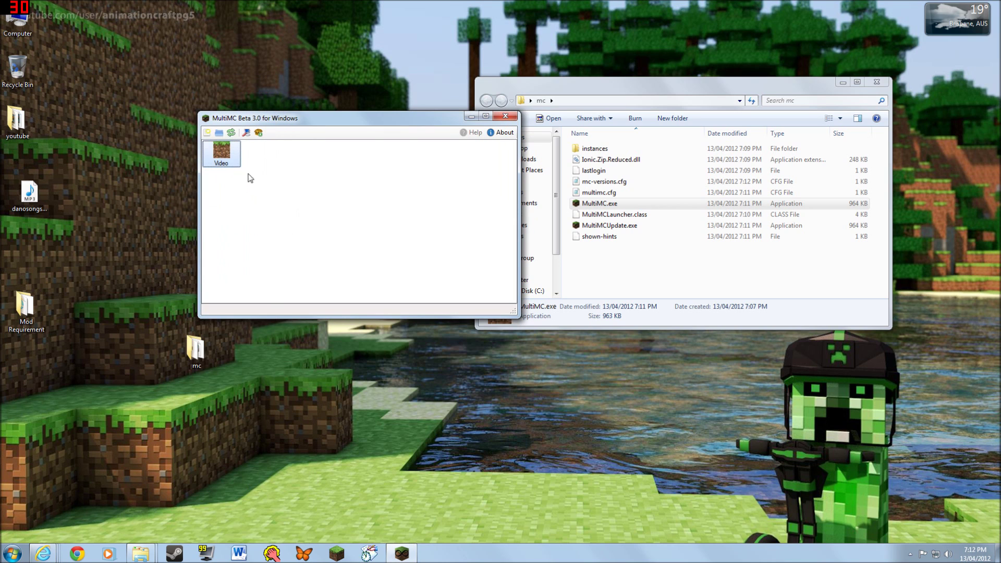
{"action": "right_click", "coordinate": [233, 146]}
{"action": "left_click", "coordinate": [320, 170]}
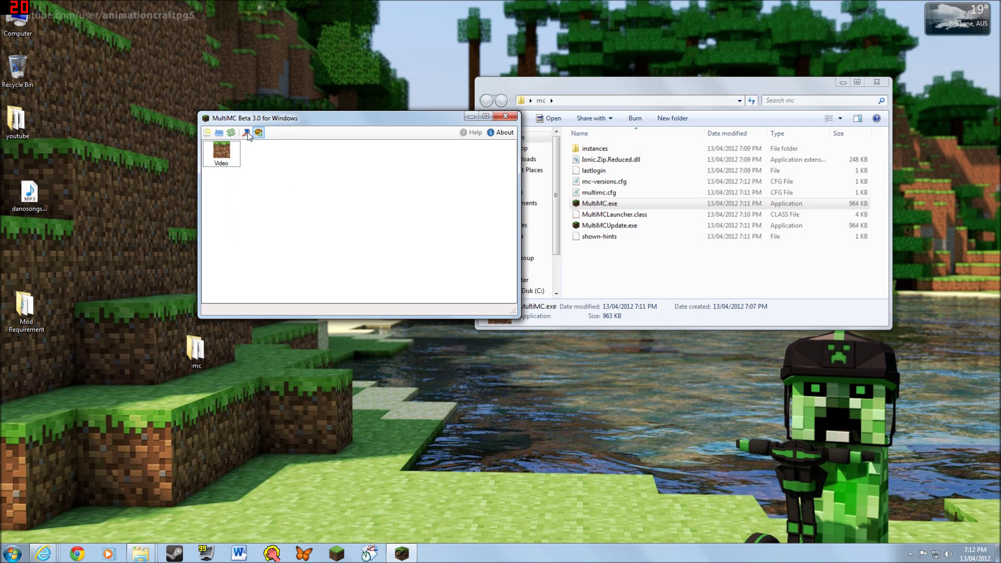
{"action": "left_click", "coordinate": [246, 133]}
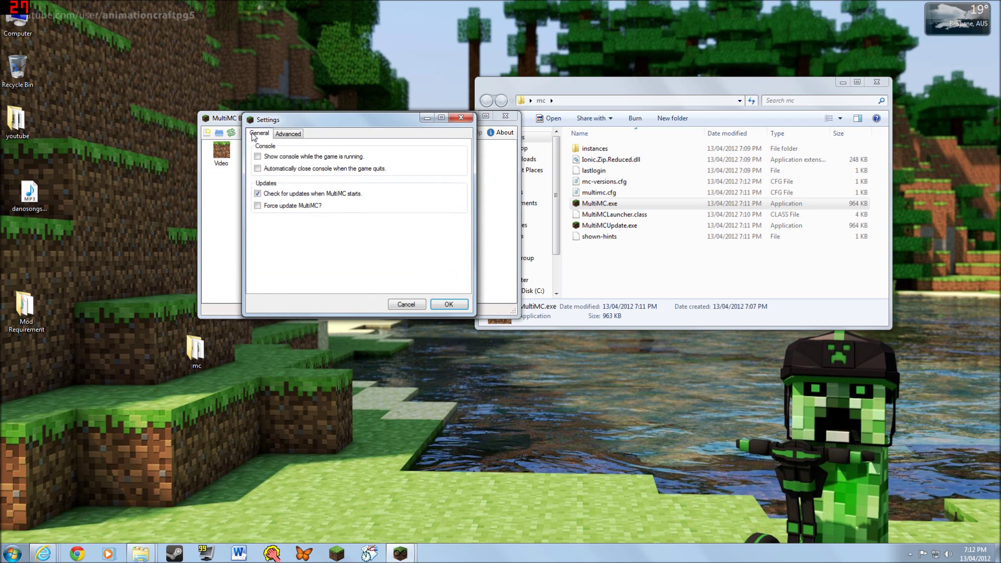
{"action": "left_click", "coordinate": [291, 134]}
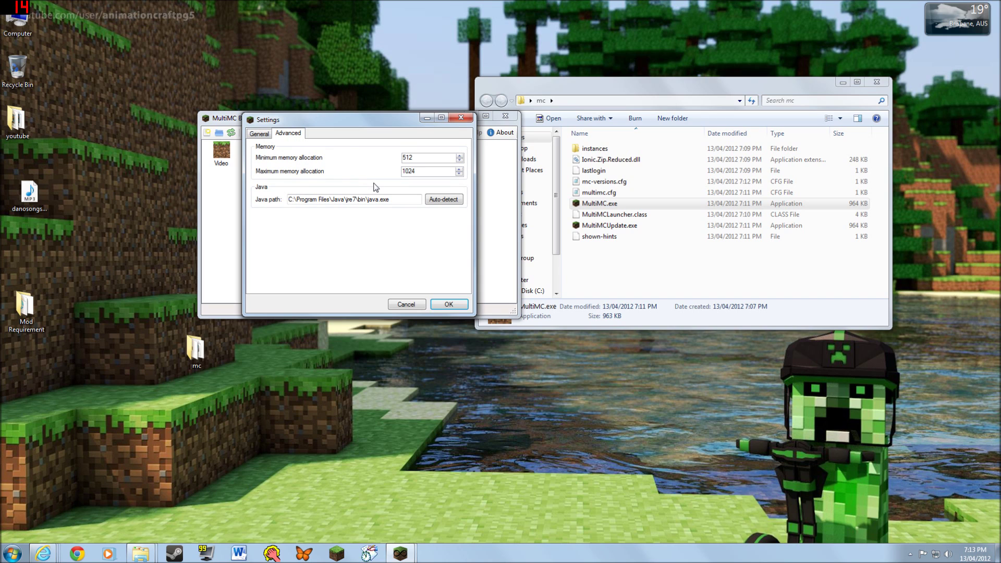
{"action": "left_click", "coordinate": [260, 136]}
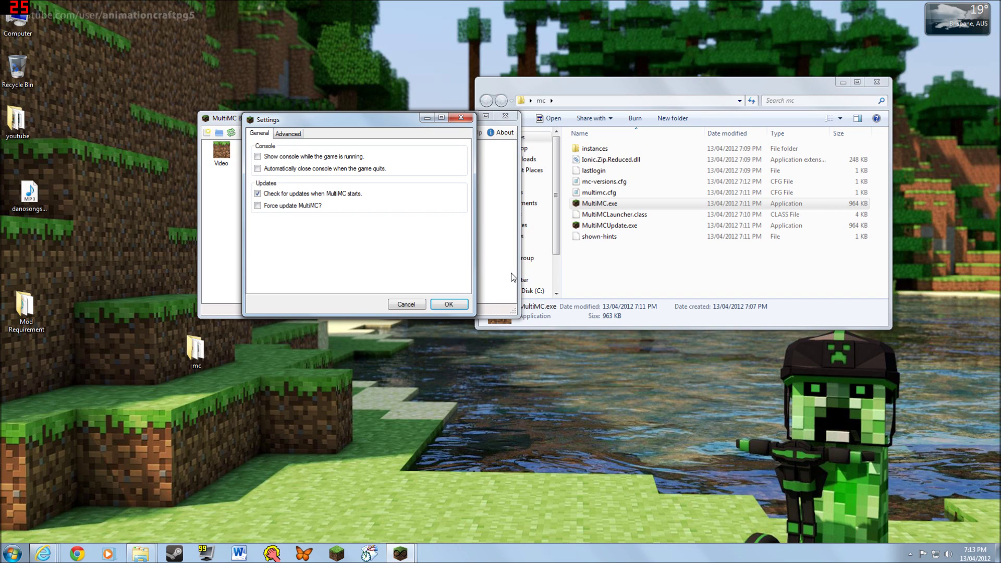
{"action": "left_click", "coordinate": [447, 305]}
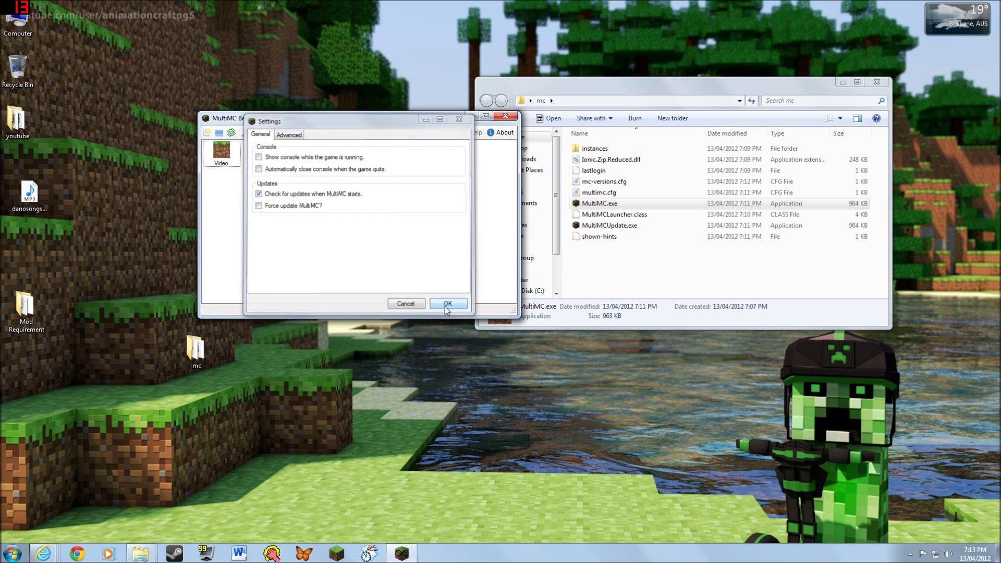
{"action": "left_click", "coordinate": [219, 146]}
- Open Edit Mods for the Video instance, review its three tabs, and minimize the mc folder
{"action": "right_click", "coordinate": [220, 146]}
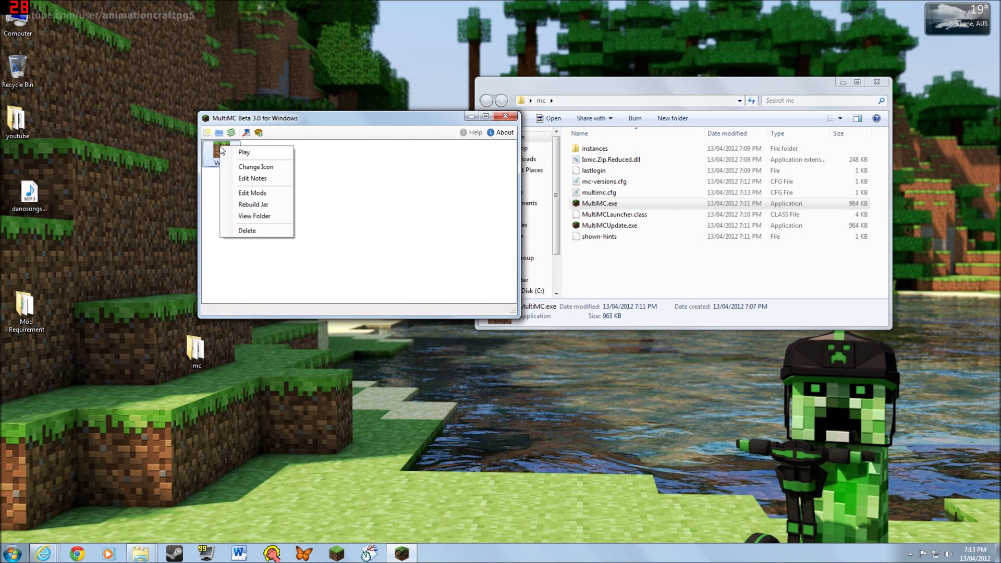
{"action": "left_click", "coordinate": [261, 193]}
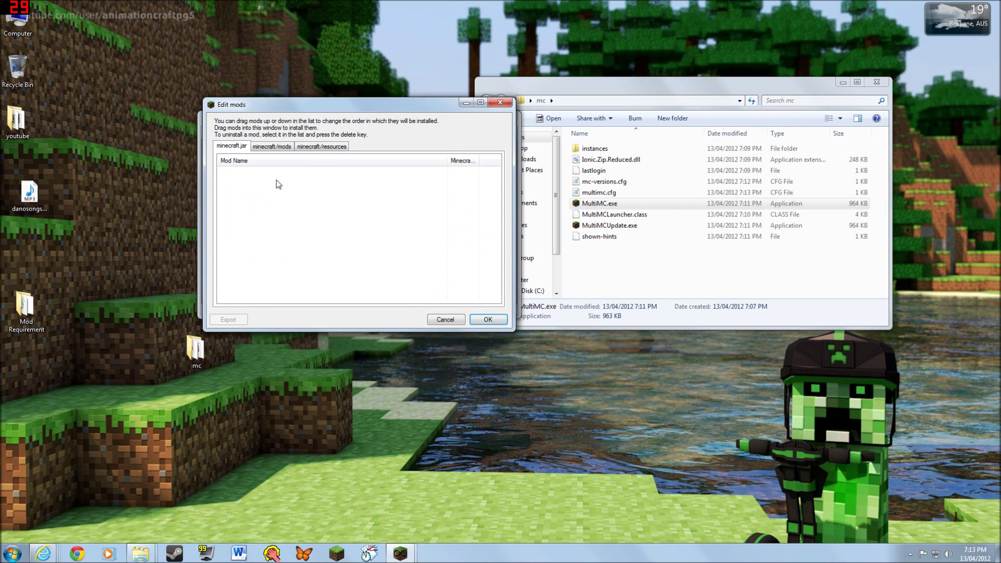
{"action": "left_click_drag", "start_coordinate": [243, 175], "coordinate": [250, 255]}
{"action": "left_click", "coordinate": [286, 147]}
{"action": "left_click", "coordinate": [307, 147]}
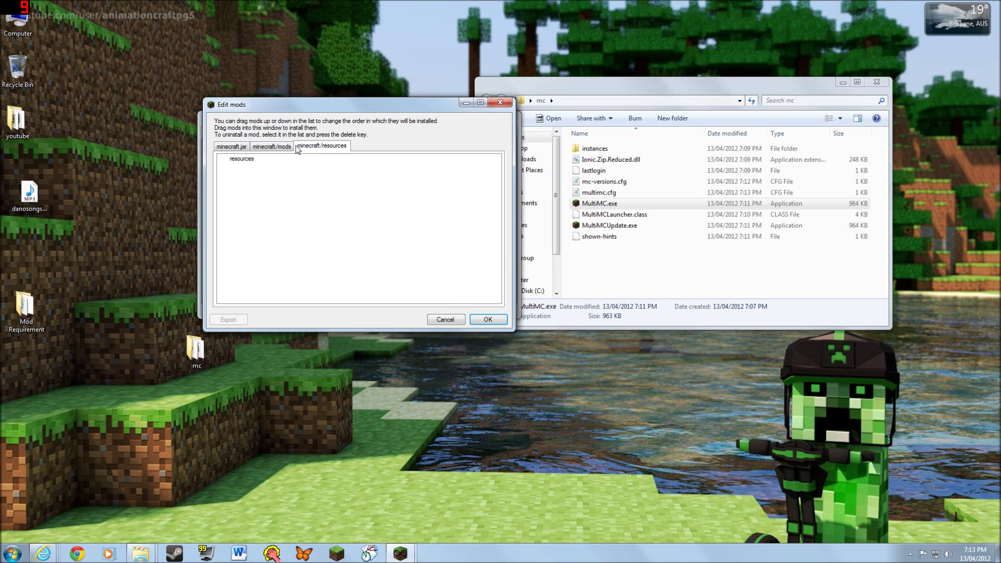
{"action": "left_click", "coordinate": [244, 149]}
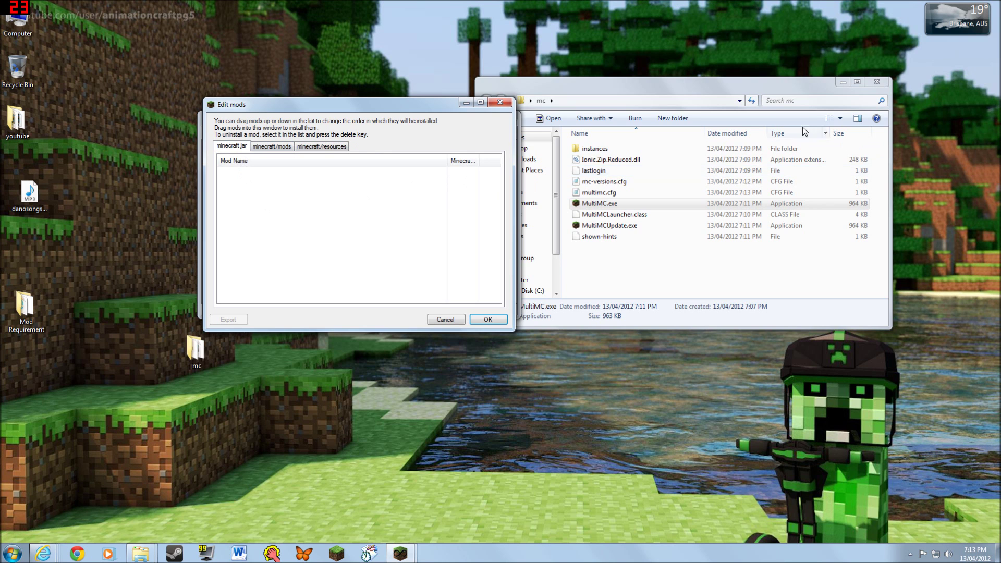
{"action": "left_click", "coordinate": [844, 82]}
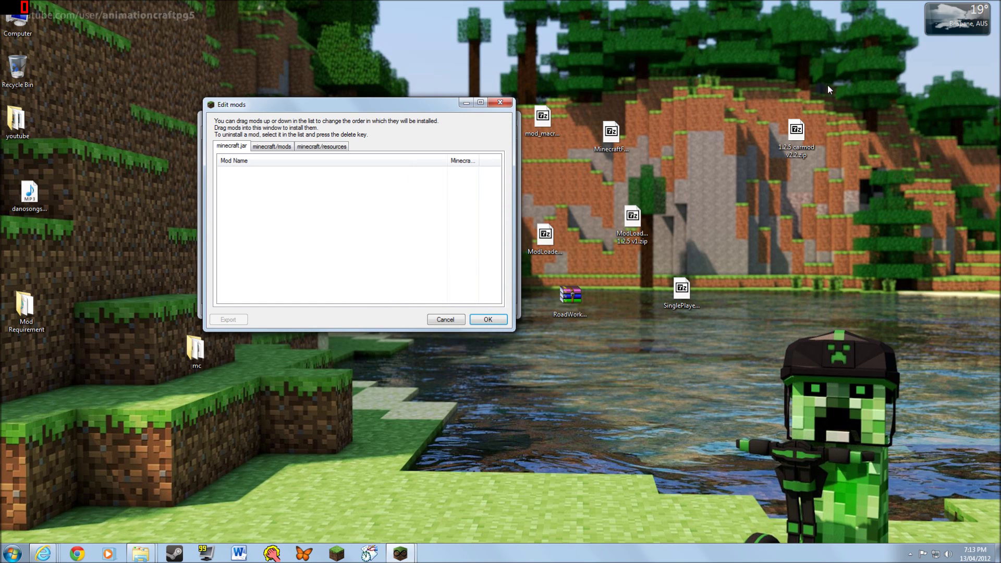
- Extract the ModLoader archive directly onto the desktop
{"action": "left_click_drag", "start_coordinate": [433, 103], "coordinate": [377, 107]}
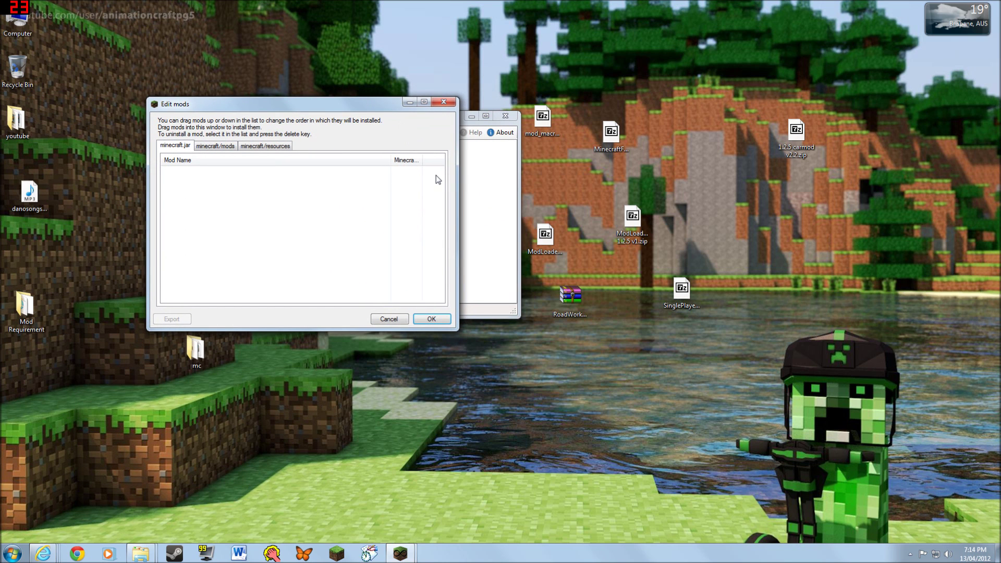
{"action": "left_click", "coordinate": [545, 239]}
{"action": "left_click_drag", "start_coordinate": [545, 239], "coordinate": [592, 249]}
{"action": "right_click", "coordinate": [591, 249]}
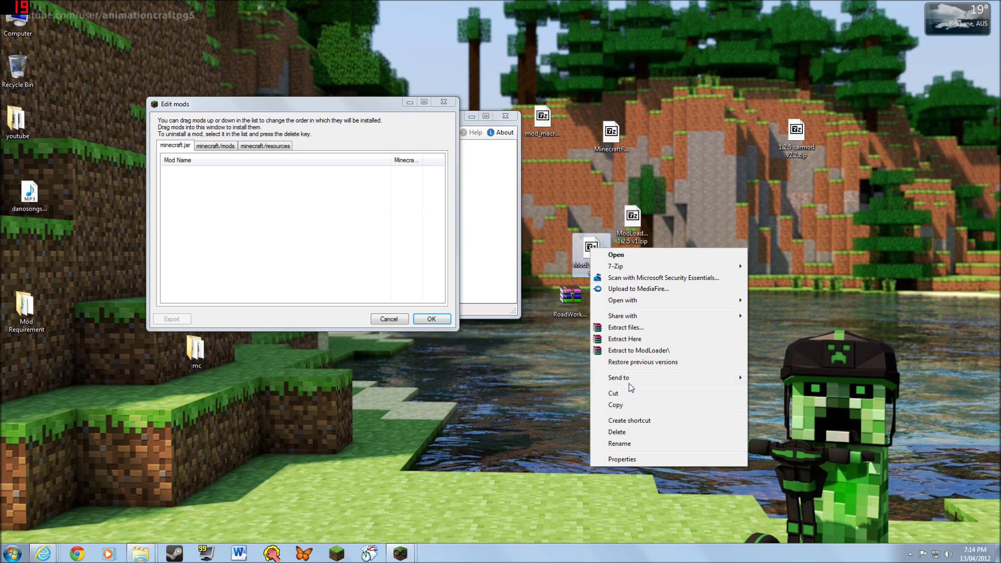
{"action": "left_click", "coordinate": [651, 340]}
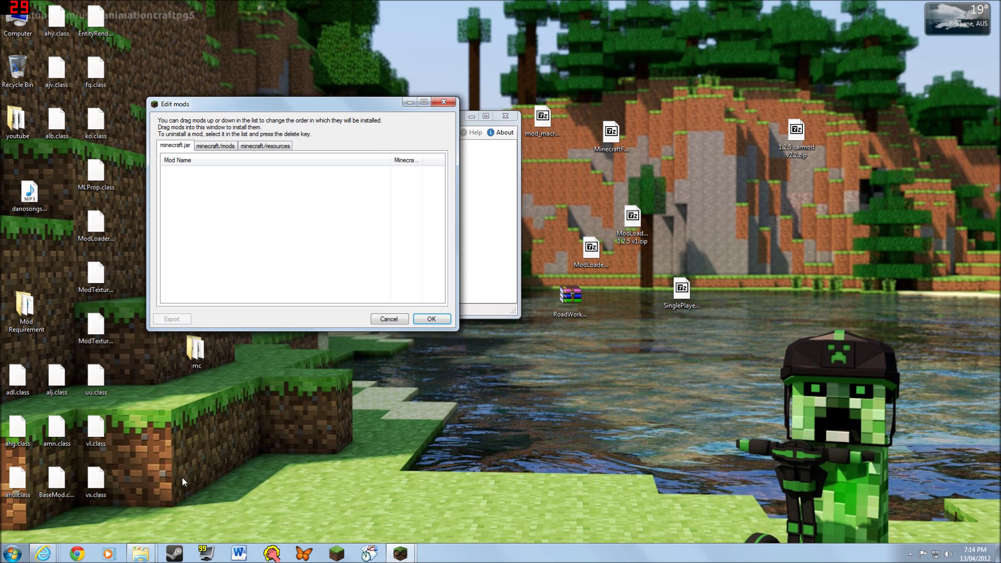
- Delete the 19 loose .class files extracted onto the desktop
{"action": "left_click_drag", "start_coordinate": [171, 17], "coordinate": [48, 507]}
{"action": "key", "text": "Delete"}
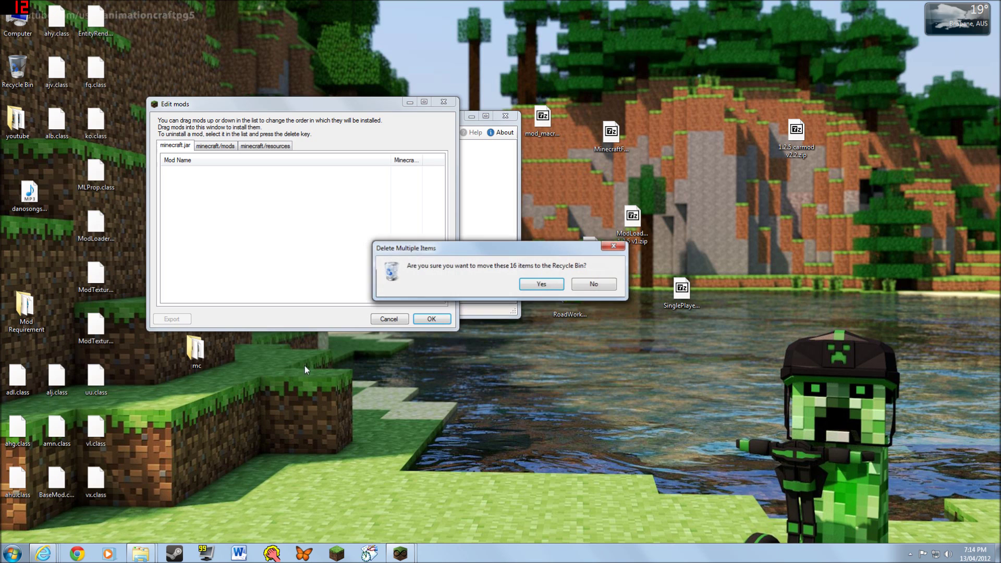
{"action": "left_click", "coordinate": [541, 285]}
{"action": "left_click_drag", "start_coordinate": [52, 506], "coordinate": [5, 350]}
{"action": "key", "text": "Delete"}
{"action": "left_click", "coordinate": [542, 284]}
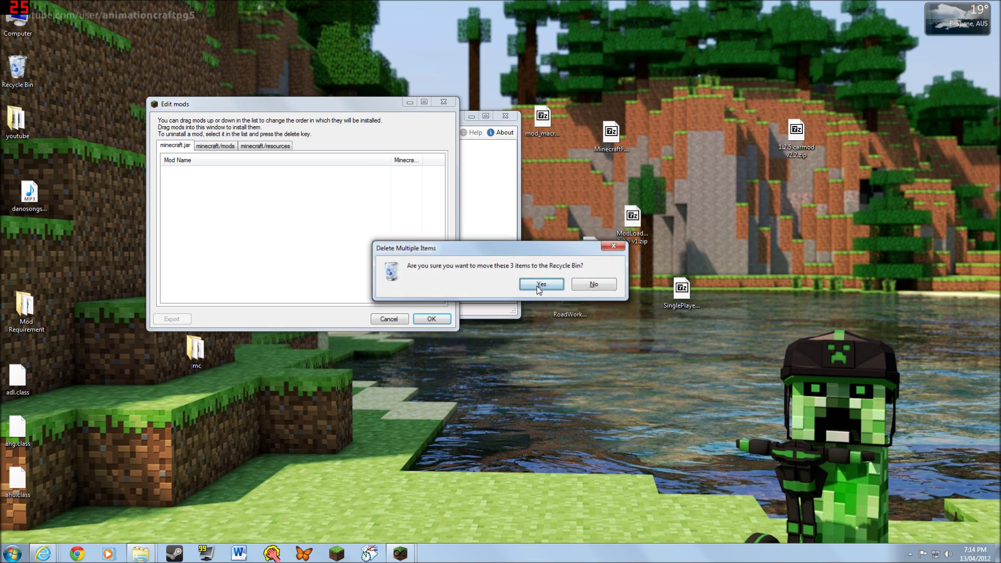
- Empty the Recycle Bin, permanently removing the 19 deleted items
{"action": "right_click", "coordinate": [19, 84]}
{"action": "left_click", "coordinate": [57, 98]}
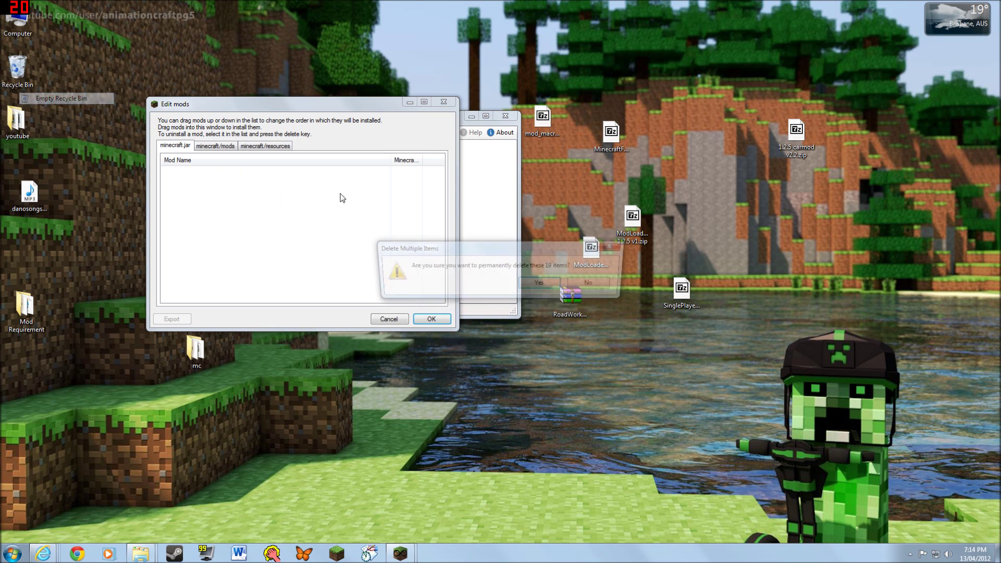
{"action": "left_click", "coordinate": [548, 288]}
{"action": "right_click", "coordinate": [584, 260]}
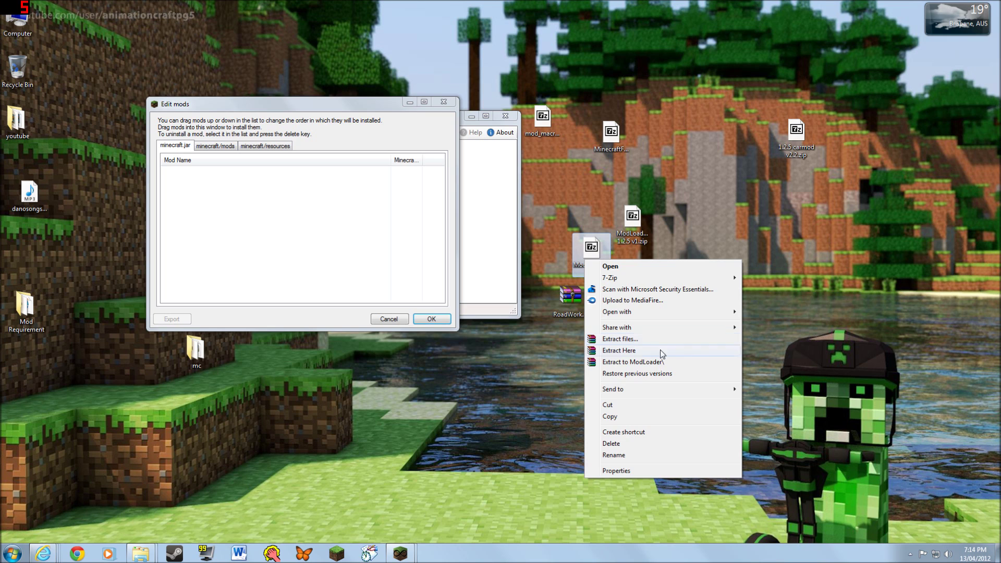
- Extract the ModLoader, ModLoaderMP and MinecraftForge archives into their own folders
{"action": "left_click", "coordinate": [648, 362]}
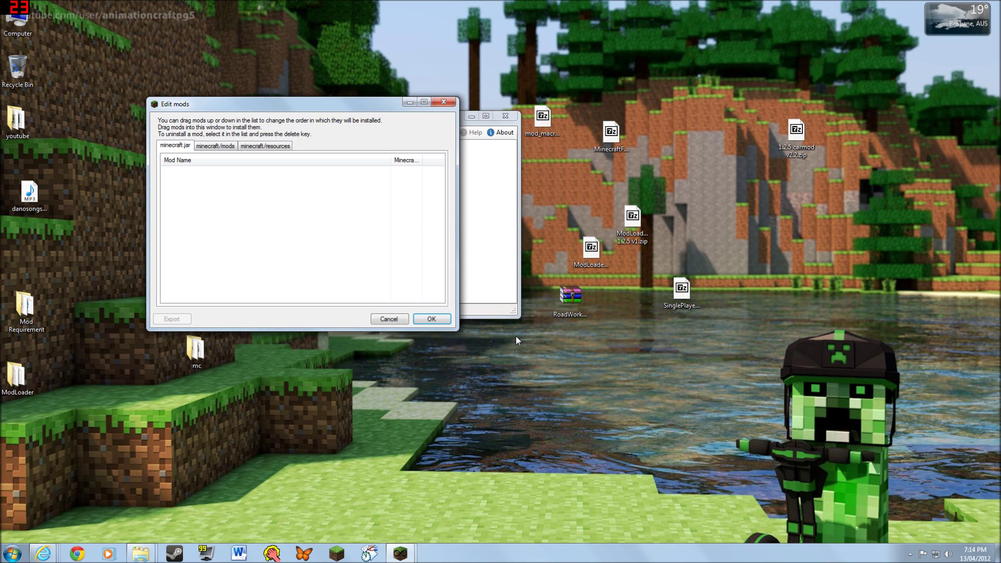
{"action": "right_click", "coordinate": [629, 237]}
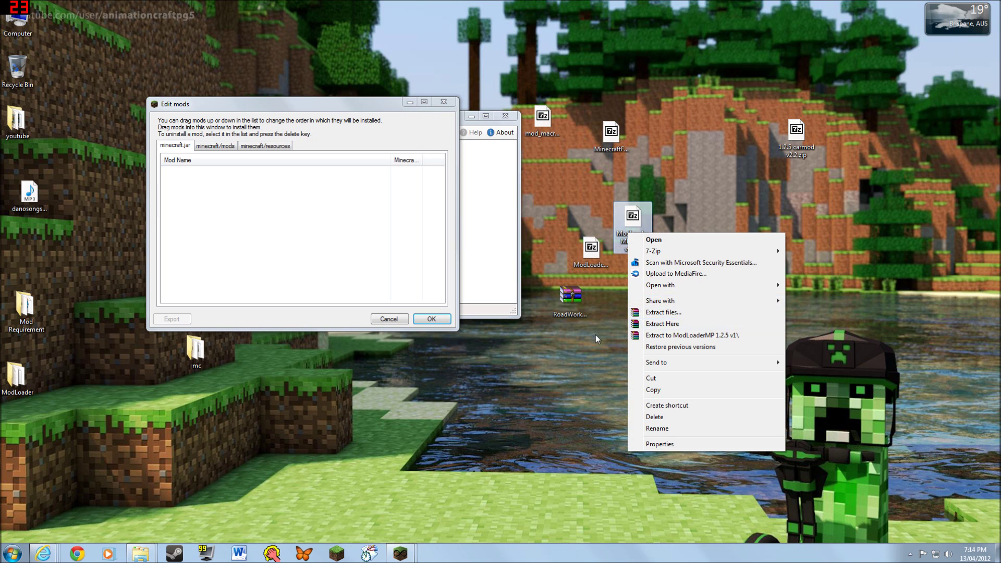
{"action": "left_click", "coordinate": [595, 335]}
{"action": "right_click", "coordinate": [632, 237]}
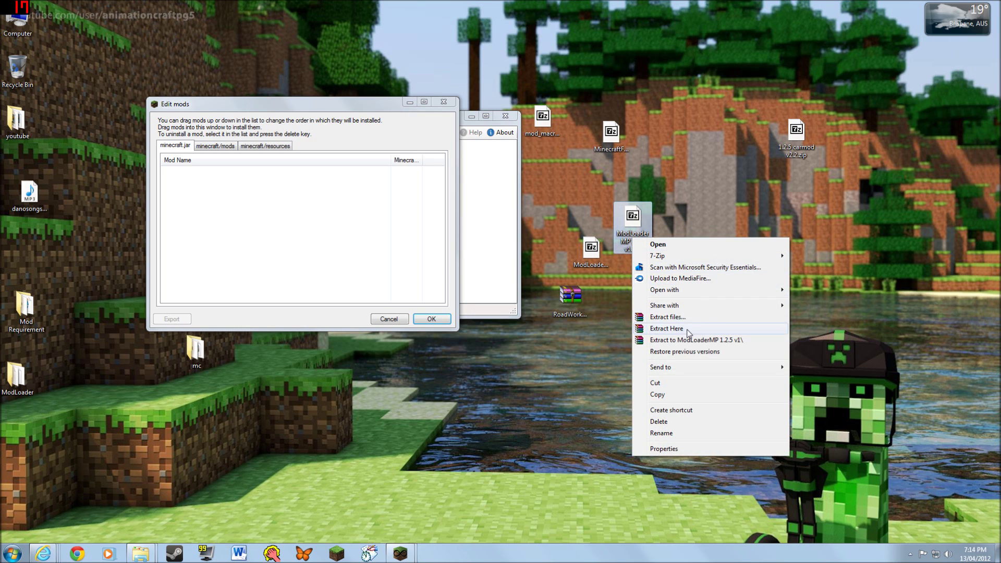
{"action": "left_click", "coordinate": [679, 340]}
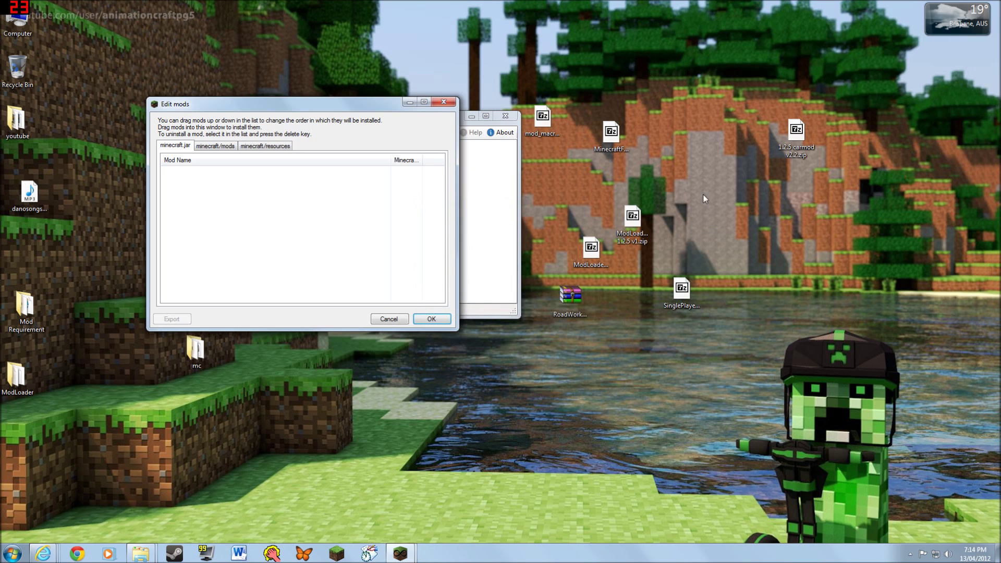
{"action": "right_click", "coordinate": [605, 135]}
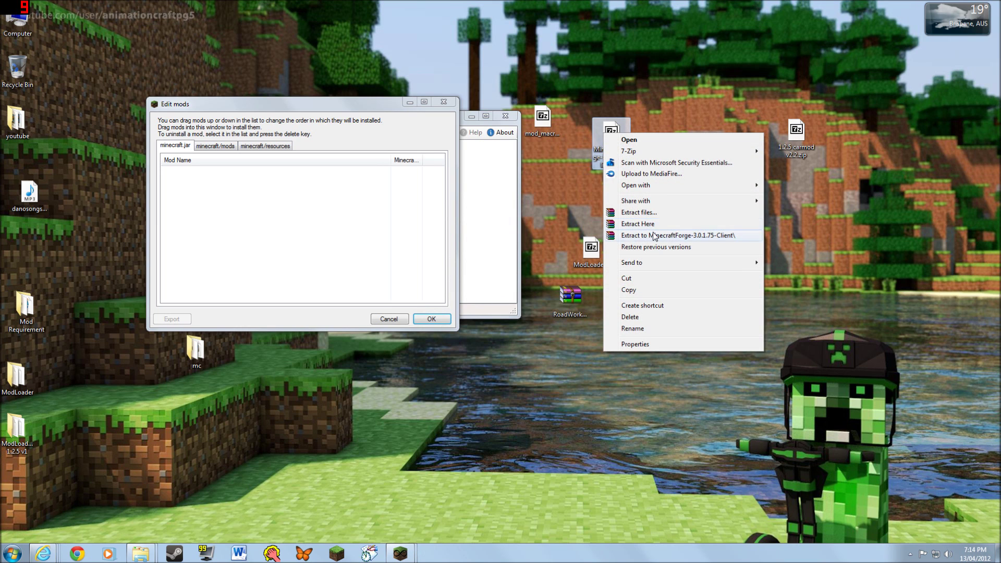
{"action": "left_click", "coordinate": [654, 235]}
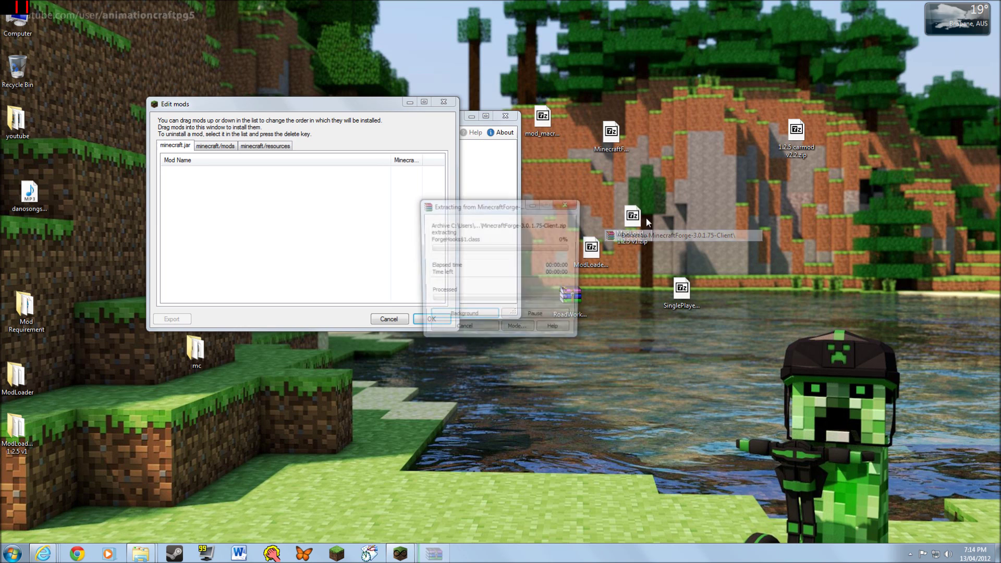
- Extract the mod_macros, SinglePlayerCommands and RoadWorks archives into their own folders
{"action": "right_click", "coordinate": [552, 119]}
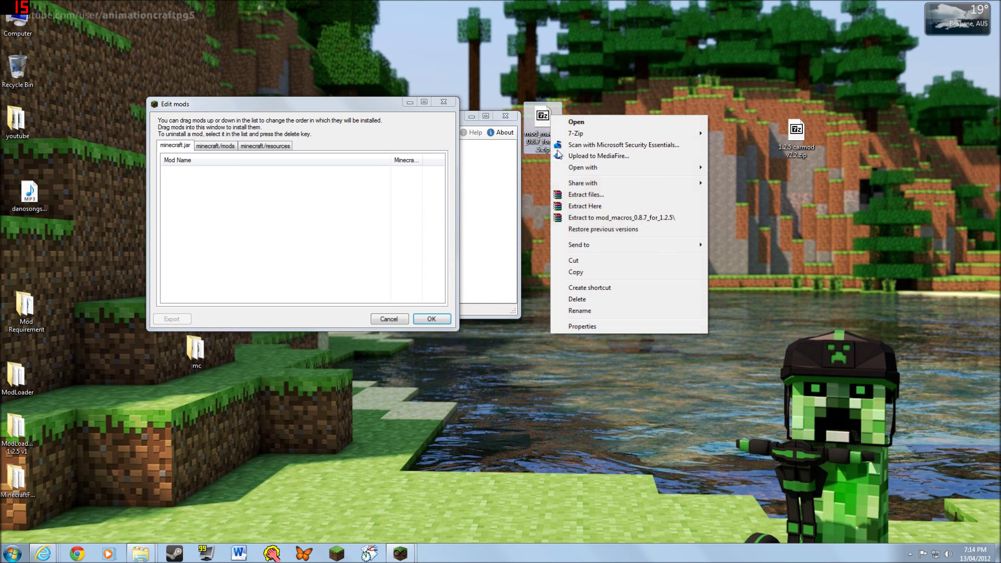
{"action": "left_click", "coordinate": [600, 219]}
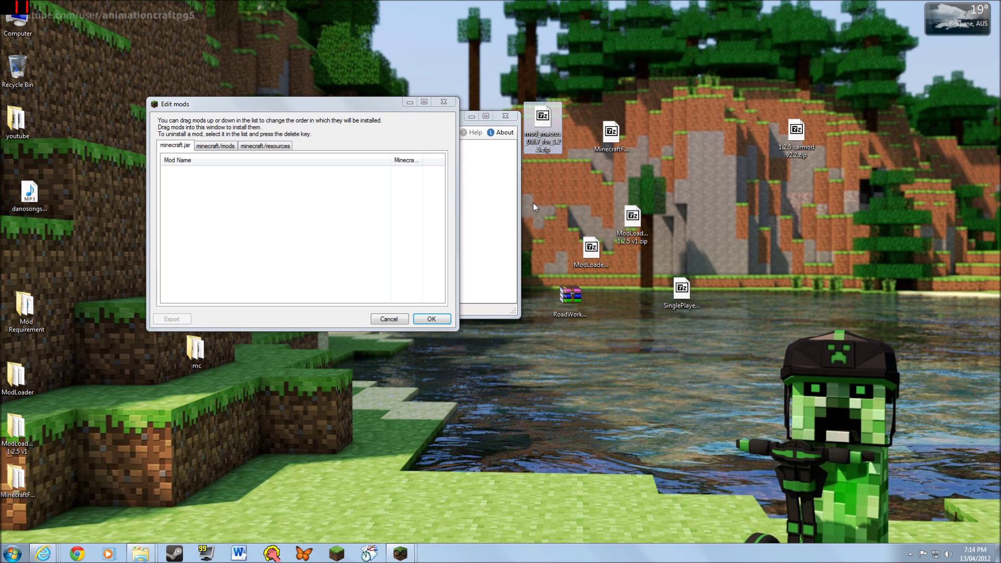
{"action": "right_click", "coordinate": [680, 293]}
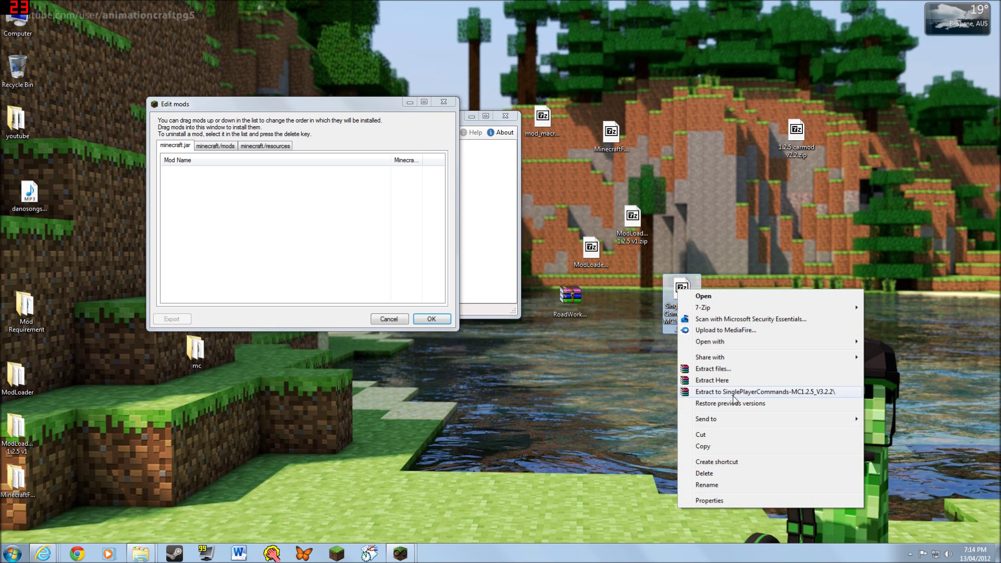
{"action": "left_click", "coordinate": [734, 396]}
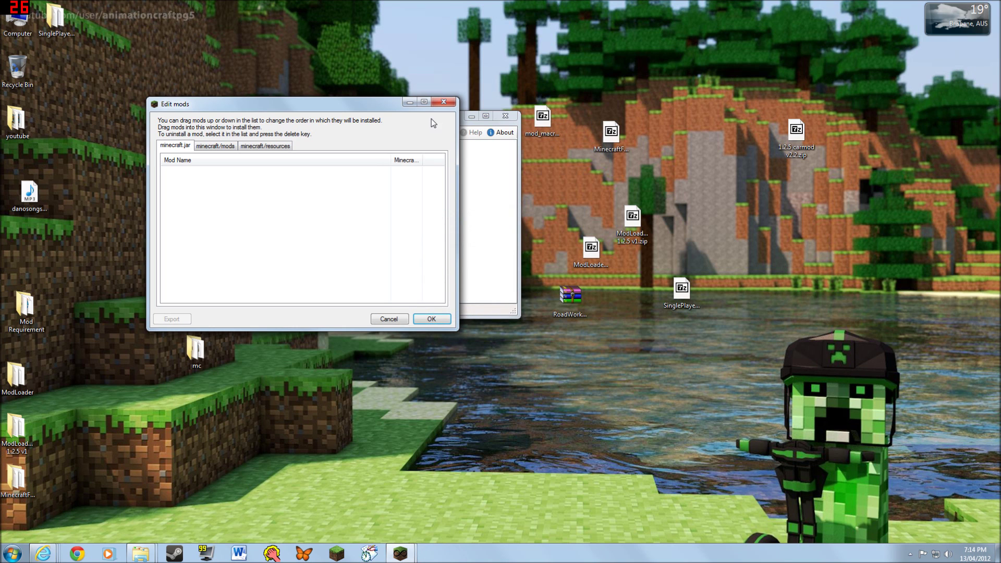
{"action": "left_click_drag", "start_coordinate": [378, 107], "coordinate": [428, 115]}
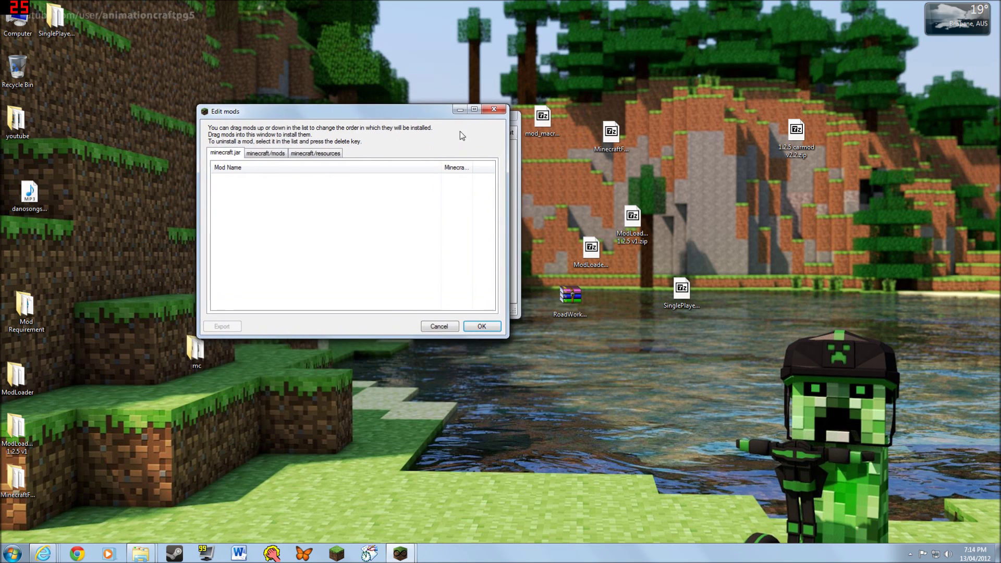
{"action": "right_click", "coordinate": [562, 309]}
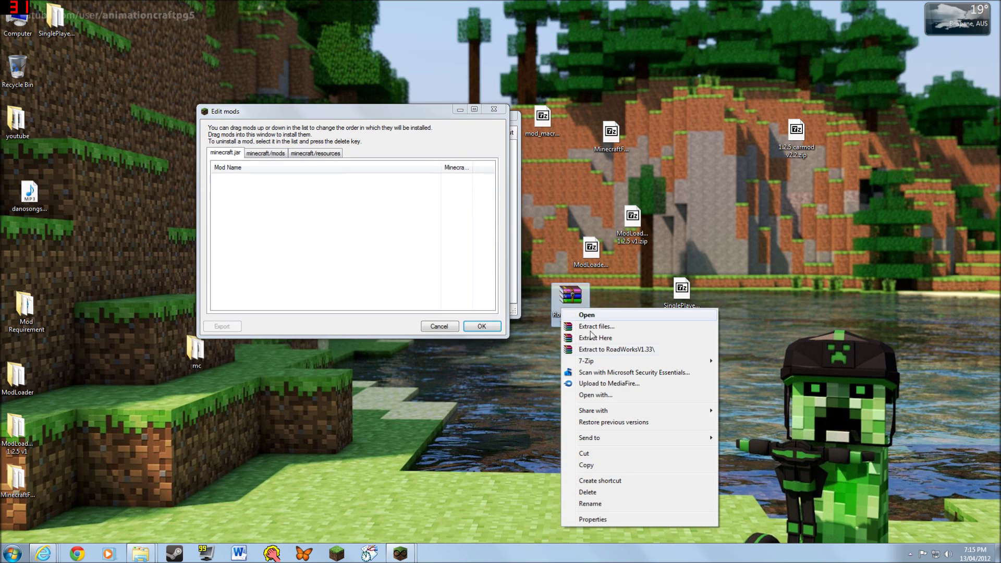
{"action": "left_click", "coordinate": [609, 354]}
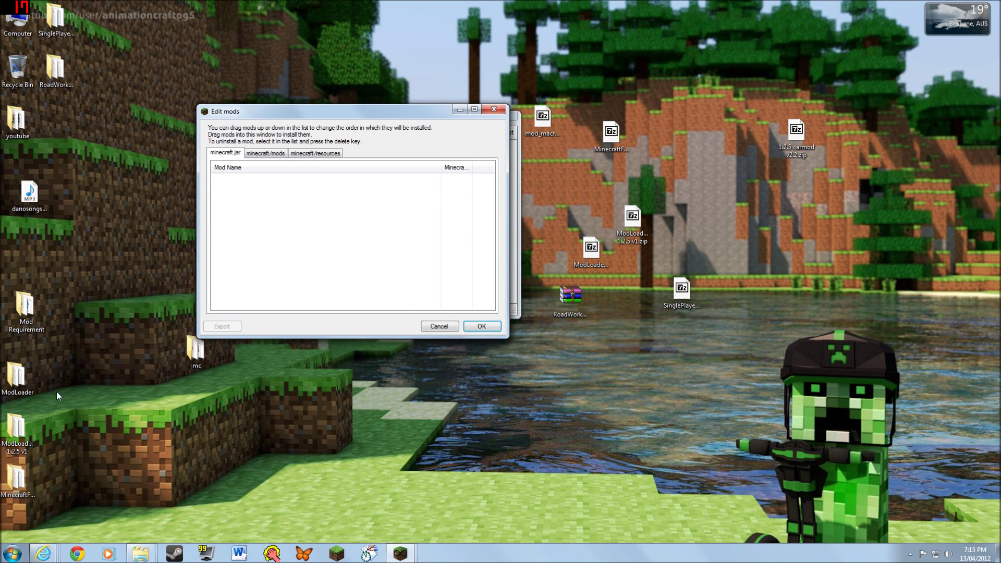
{"action": "left_click_drag", "start_coordinate": [18, 390], "coordinate": [271, 207]}
- Add the ModLoader, ModLoaderMP, MinecraftForge, RoadWorks and SinglePlayerCommands archives to minecraft.jar
{"action": "left_click_drag", "start_coordinate": [24, 439], "coordinate": [368, 267]}
{"action": "left_click_drag", "start_coordinate": [585, 256], "coordinate": [267, 217]}
{"action": "left_click", "coordinate": [635, 223]}
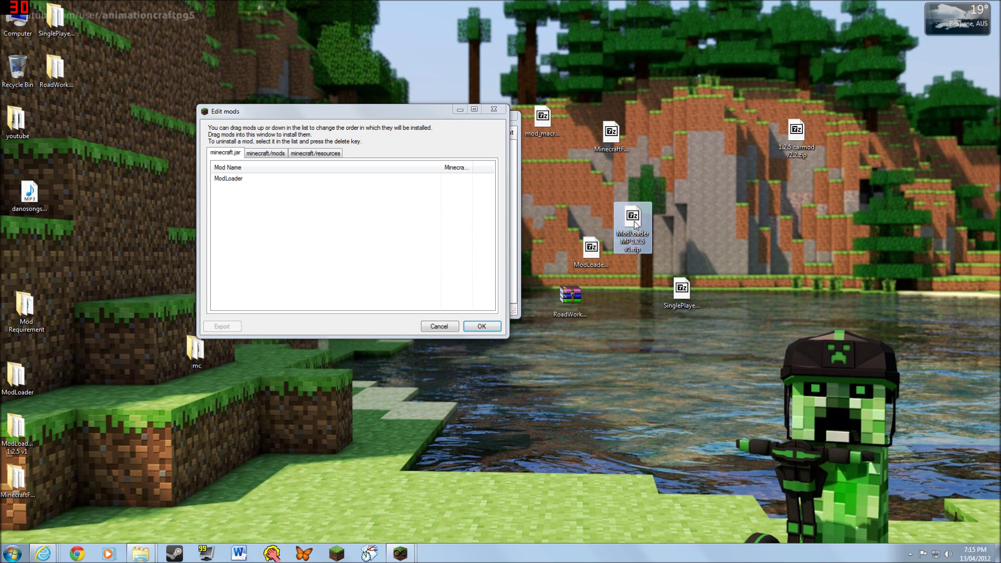
{"action": "left_click_drag", "start_coordinate": [635, 224], "coordinate": [292, 214]}
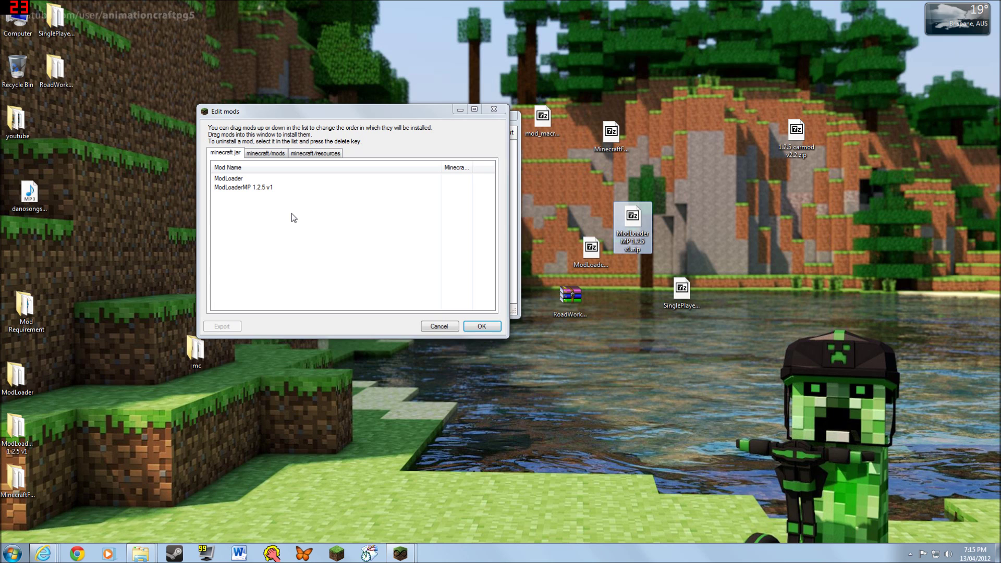
{"action": "left_click_drag", "start_coordinate": [614, 137], "coordinate": [277, 228]}
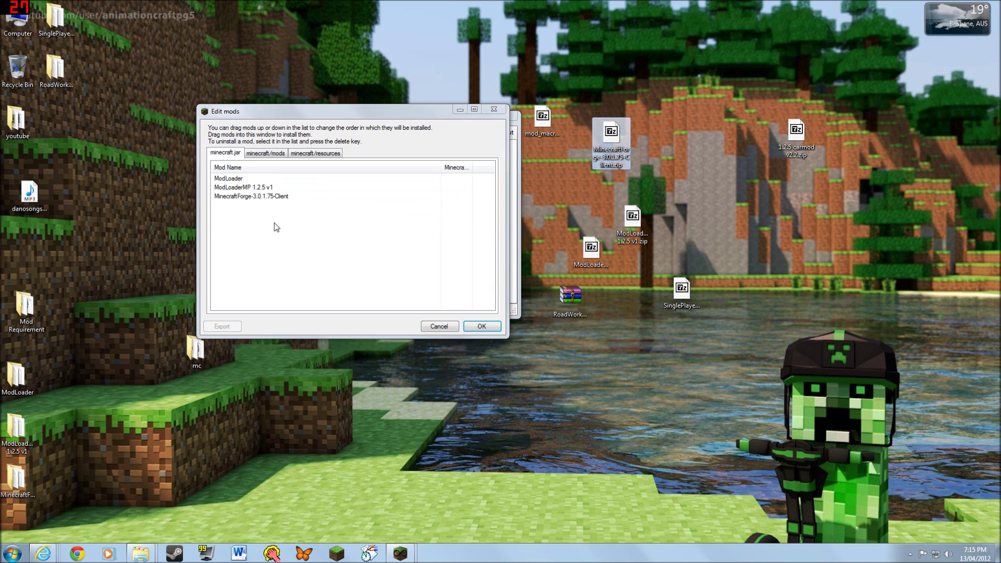
{"action": "left_click_drag", "start_coordinate": [570, 297], "coordinate": [229, 229]}
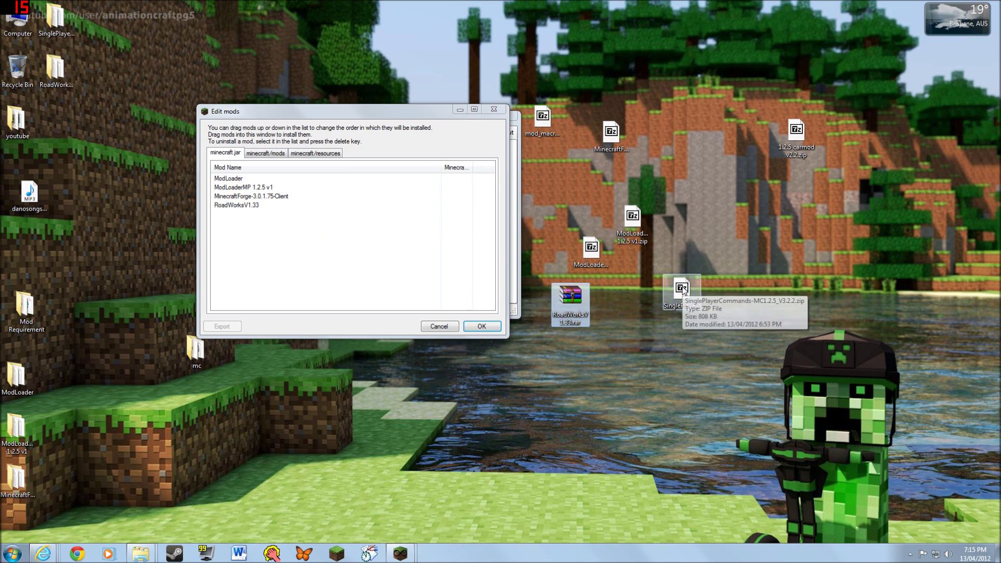
{"action": "left_click_drag", "start_coordinate": [681, 290], "coordinate": [393, 257]}
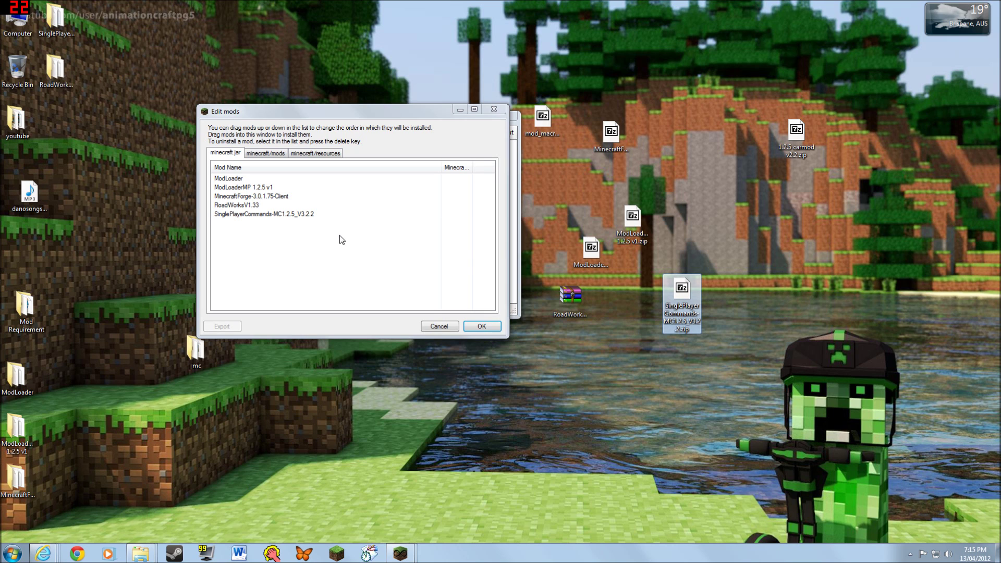
- Add the 1.2.5 carmod v2.2 and mod_macros archives to the minecraft/mods list
{"action": "left_click", "coordinate": [270, 156]}
{"action": "left_click", "coordinate": [656, 385]}
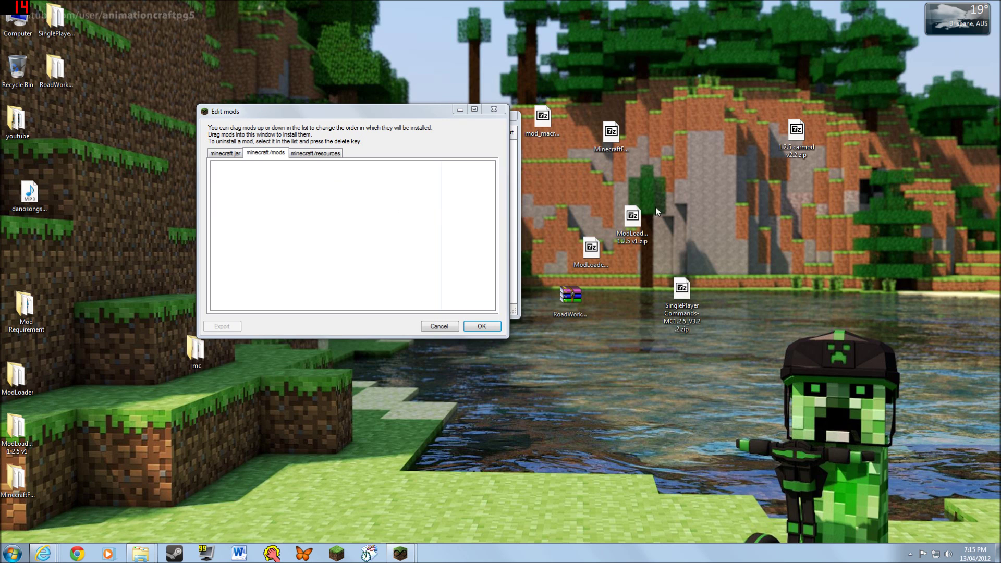
{"action": "left_click_drag", "start_coordinate": [796, 133], "coordinate": [365, 203]}
{"action": "left_click_drag", "start_coordinate": [546, 131], "coordinate": [288, 243]}
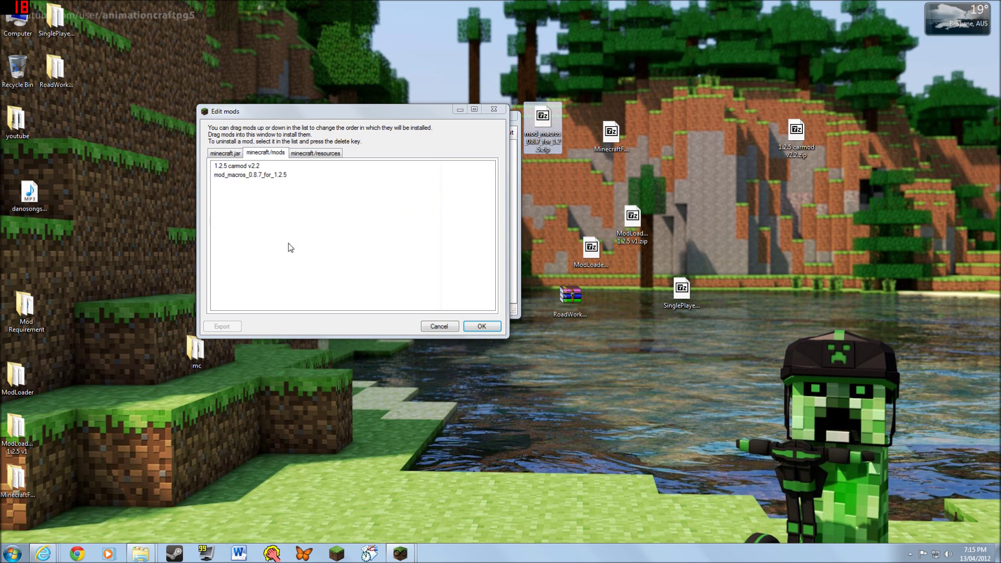
{"action": "left_click", "coordinate": [238, 156]}
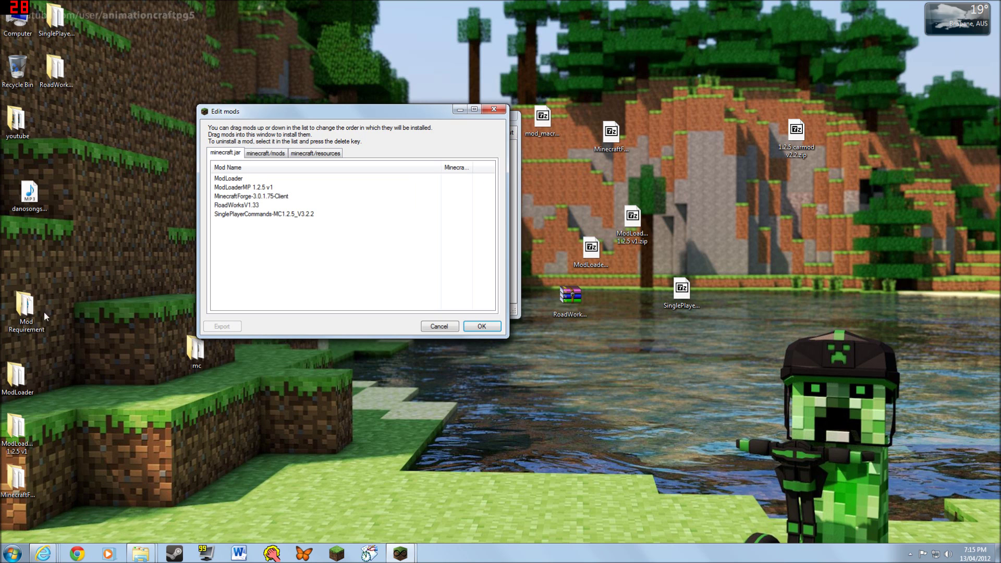
{"action": "double_click", "coordinate": [24, 310]}
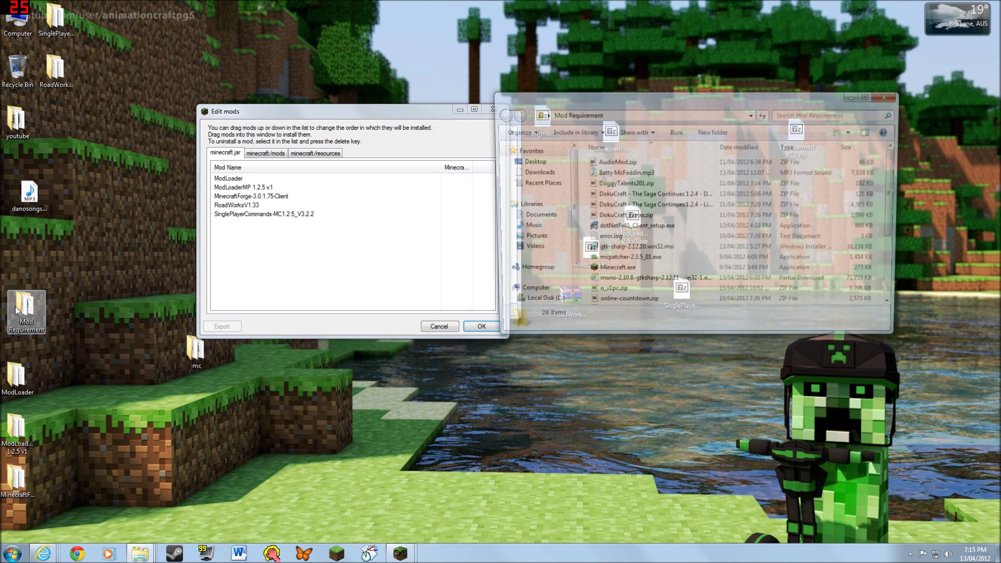
- Add TooManyItems2012_04_07_1.2.5.zip from Mod Requirement to the jar mods, then close Explorer
{"action": "left_click", "coordinate": [634, 262]}
{"action": "left_click", "coordinate": [623, 249]}
{"action": "left_click", "coordinate": [619, 227]}
{"action": "left_click", "coordinate": [615, 218]}
{"action": "key", "text": "Up"}
{"action": "key", "text": "Up"}
{"action": "key", "text": "Up"}
{"action": "key", "text": "Up"}
{"action": "key", "text": "Up"}
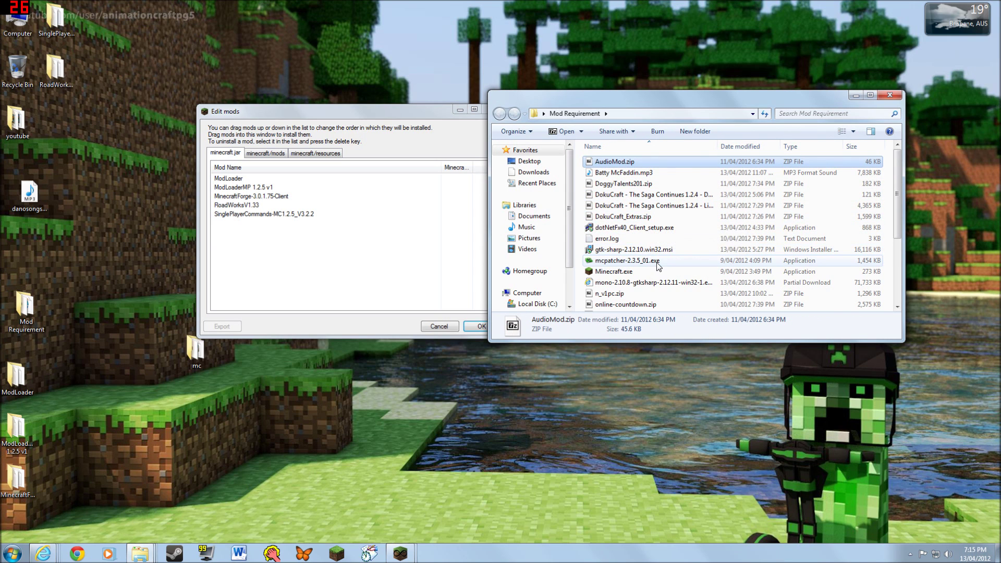
{"action": "scroll", "coordinate": [658, 266], "scroll_direction": "down", "scroll_amount": 3}
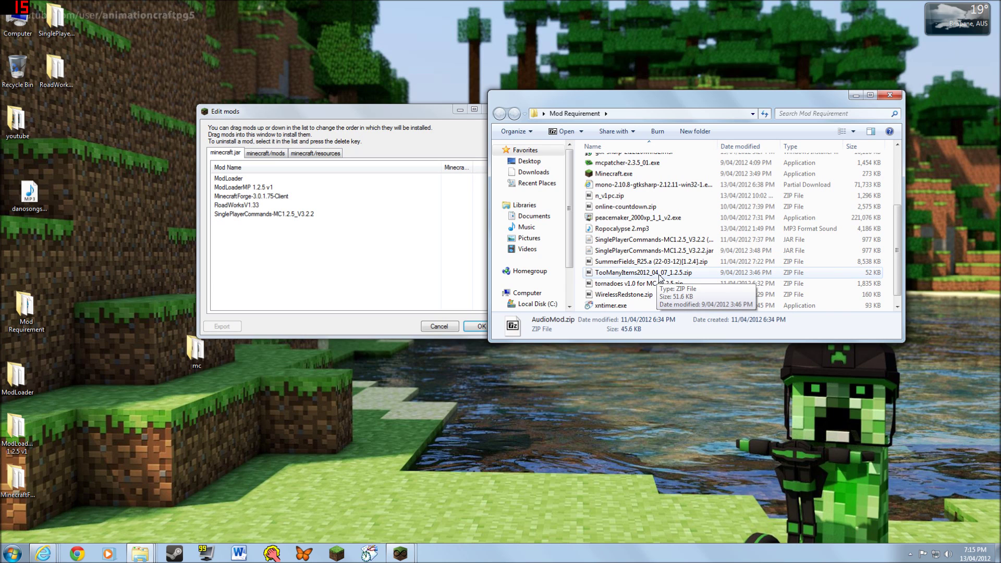
{"action": "left_click", "coordinate": [660, 276]}
{"action": "left_click_drag", "start_coordinate": [664, 276], "coordinate": [300, 270]}
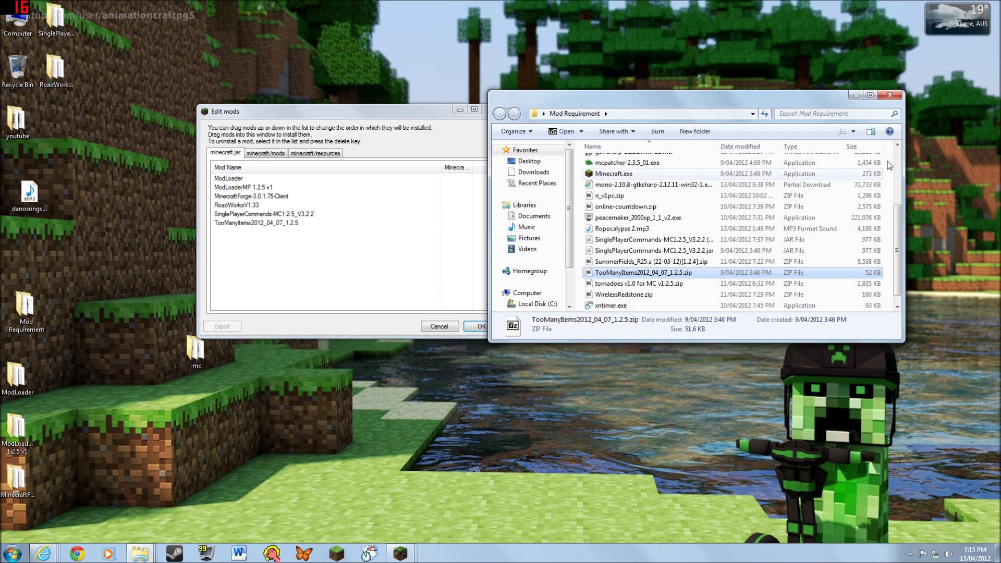
{"action": "left_click", "coordinate": [892, 96]}
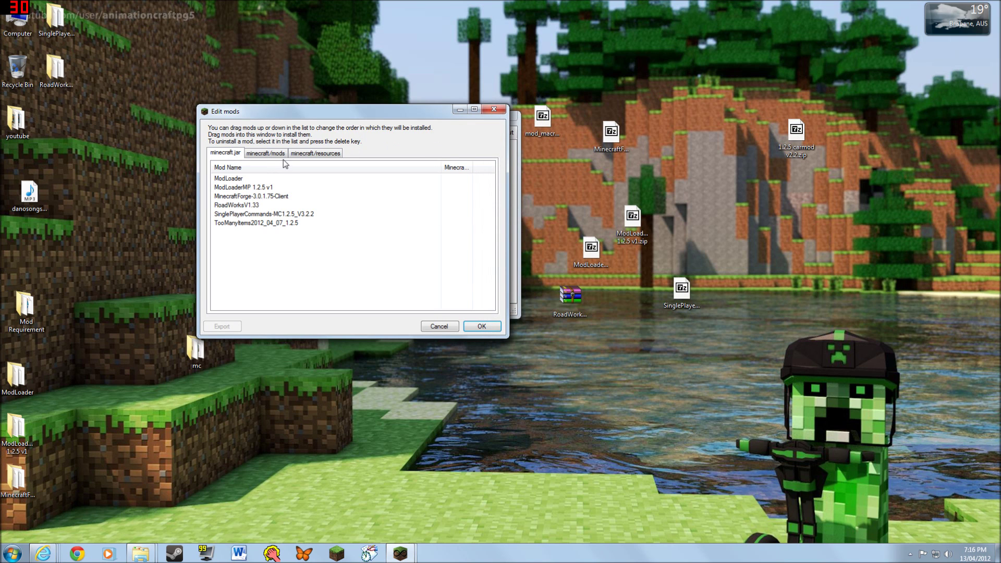
{"action": "left_click", "coordinate": [282, 156]}
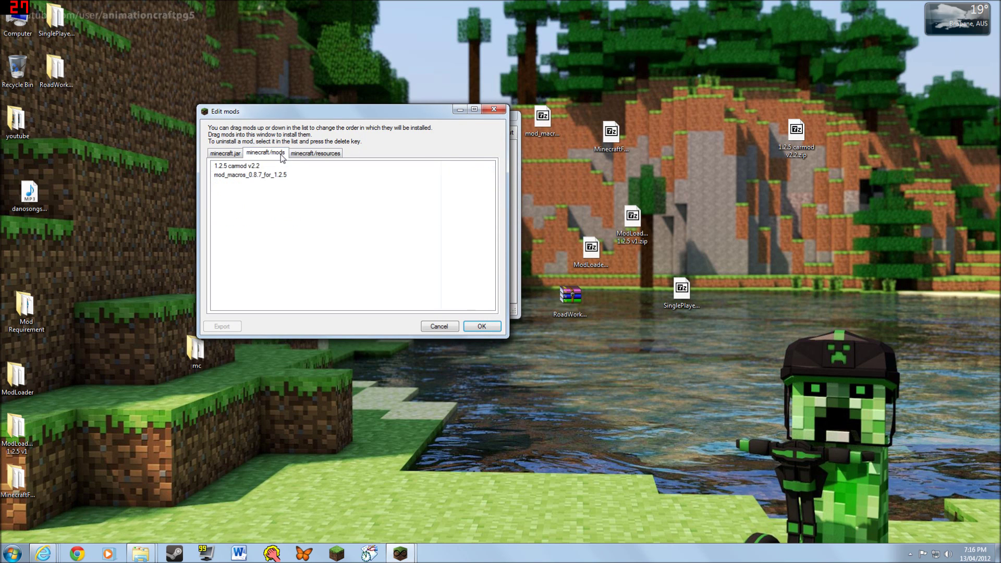
- Review the minecraft.jar list and confirm the Edit mods dialog with OK
{"action": "left_click", "coordinate": [232, 155]}
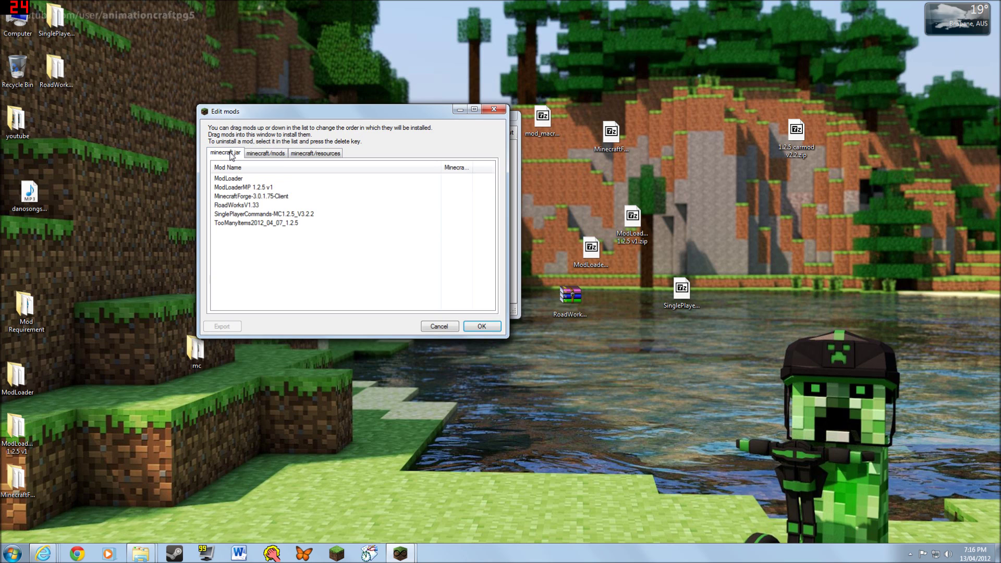
{"action": "left_click", "coordinate": [482, 326]}
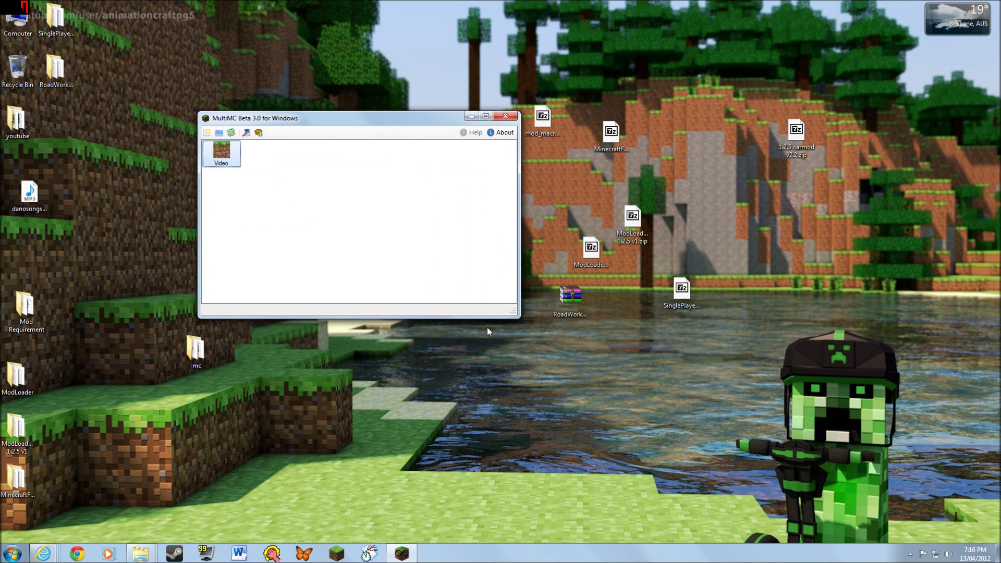
{"action": "right_click", "coordinate": [231, 156]}
- Play the Video instance, logging in with the account credentials and remembering both
{"action": "left_click", "coordinate": [245, 162]}
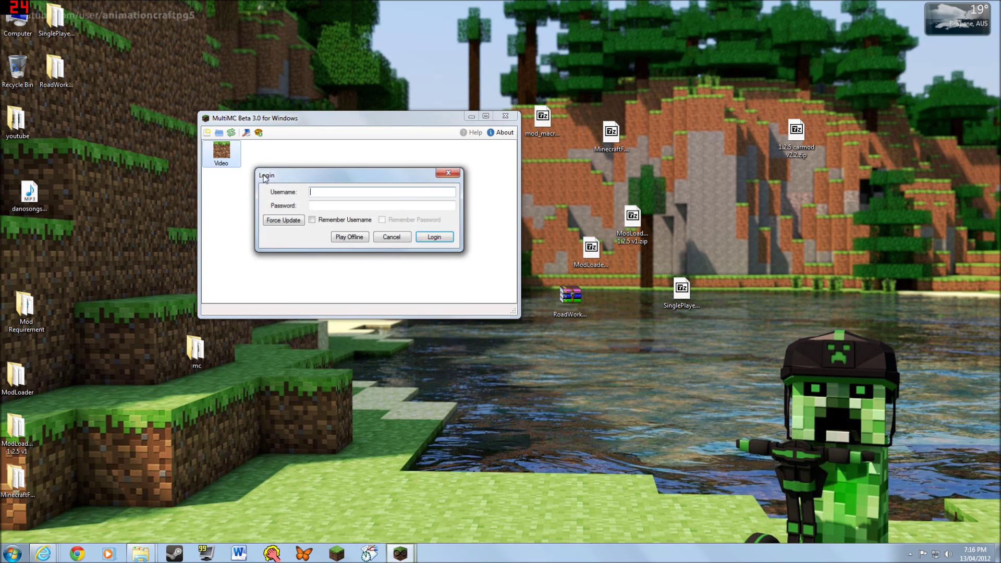
{"action": "type", "text": "Davisrox101"}
{"action": "key", "text": "Tab"}
{"action": "type", "text": "•••••••"}
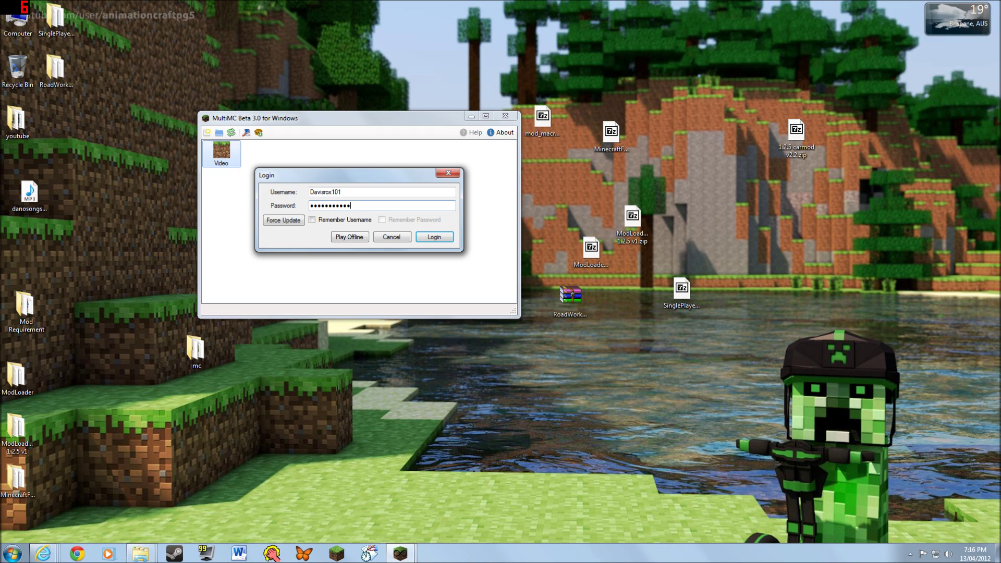
{"action": "left_click", "coordinate": [313, 219]}
{"action": "left_click", "coordinate": [382, 219]}
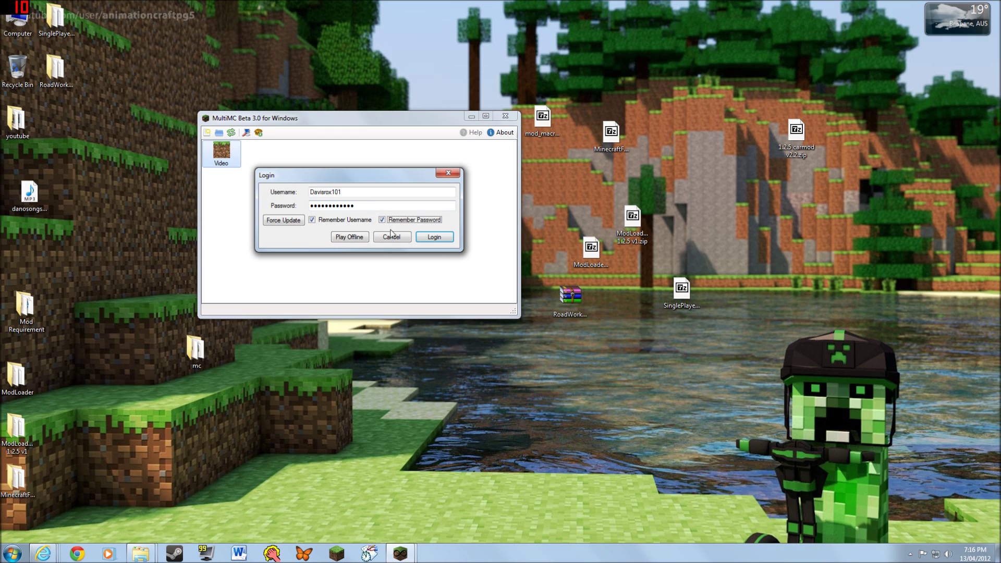
{"action": "left_click", "coordinate": [429, 238]}
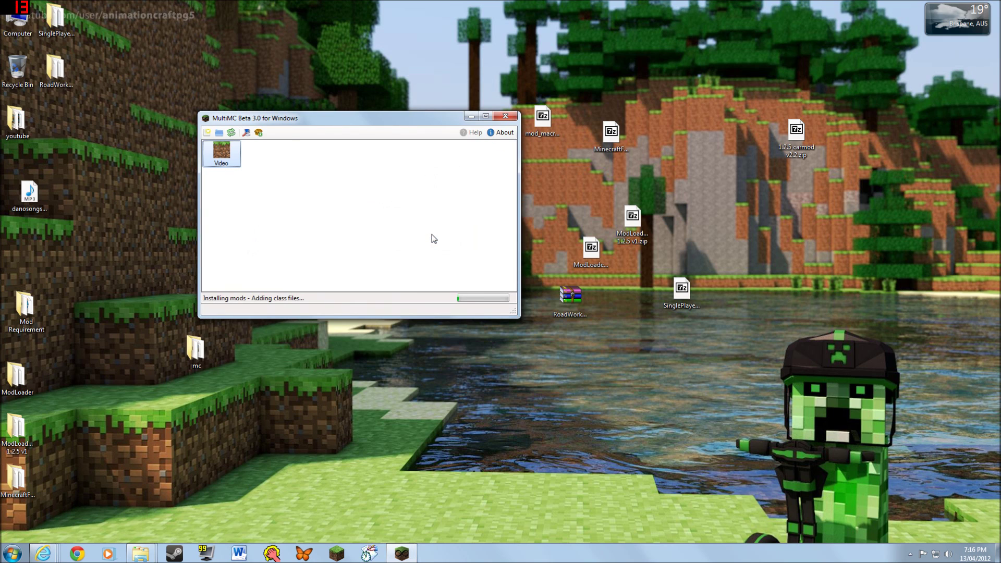